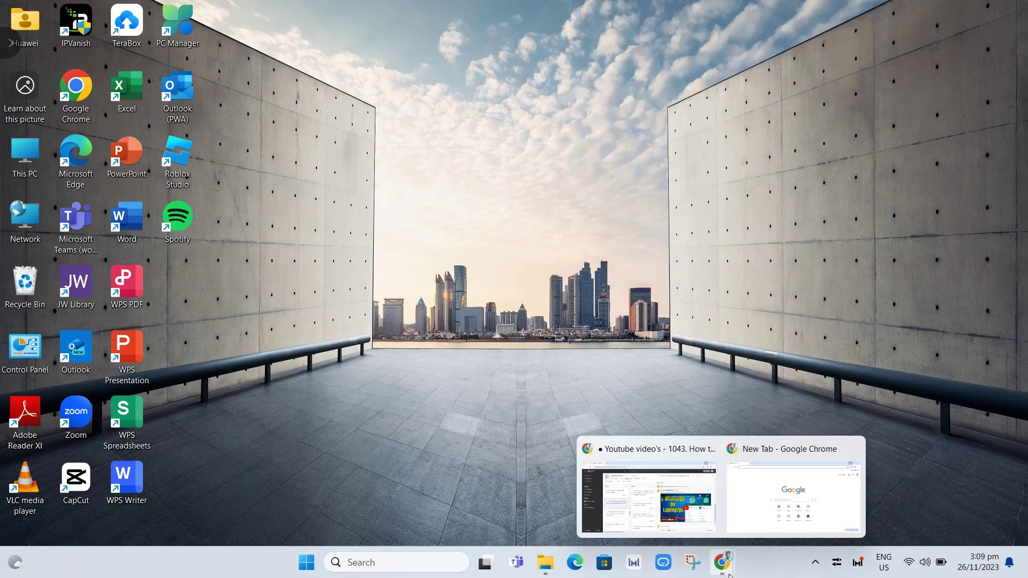
Search Google for 'whatsapp for laptop' from a new Chrome tab.
left_click(763, 499)
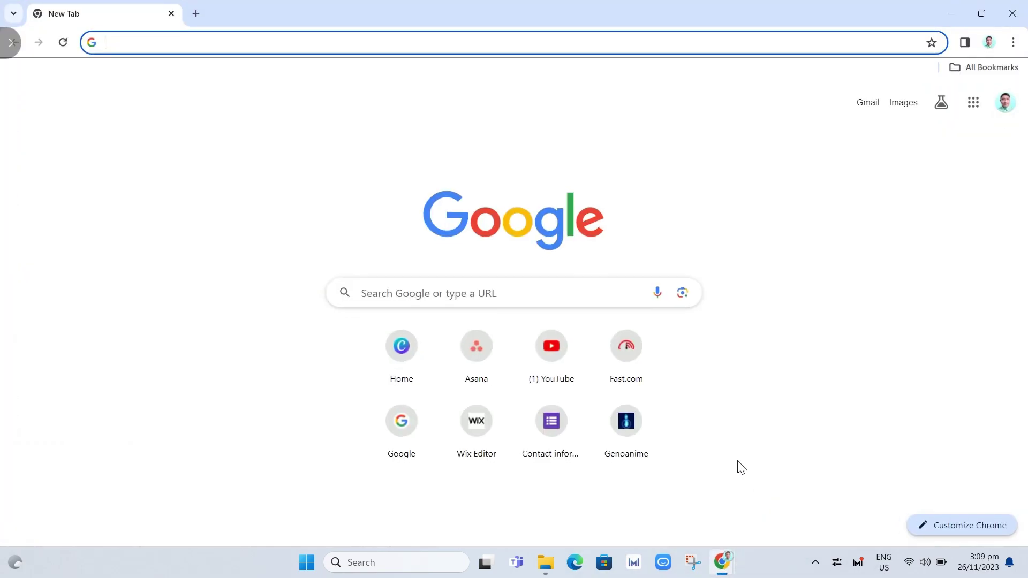
left_click(422, 298)
type("wh")
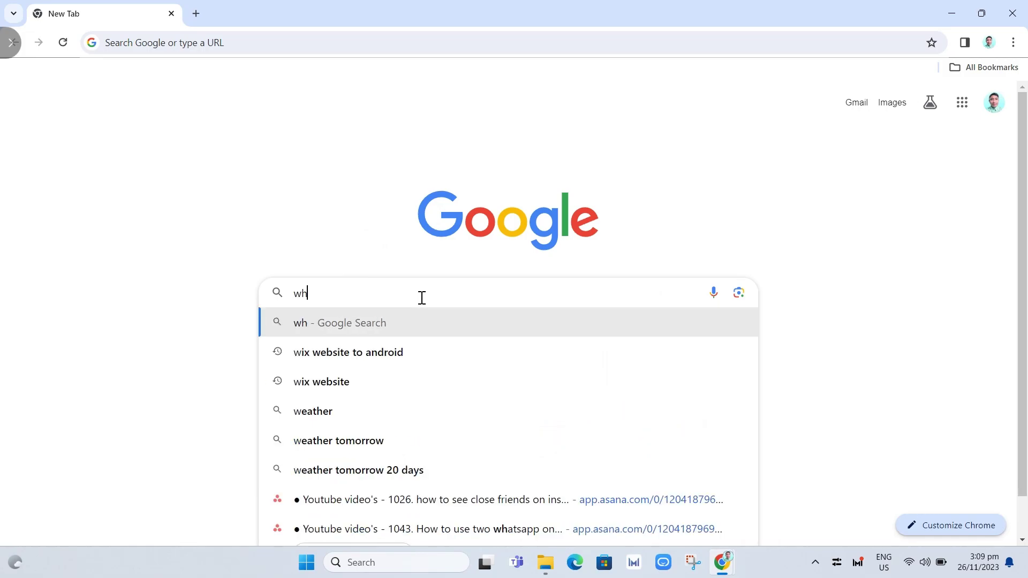
type("atsapp")
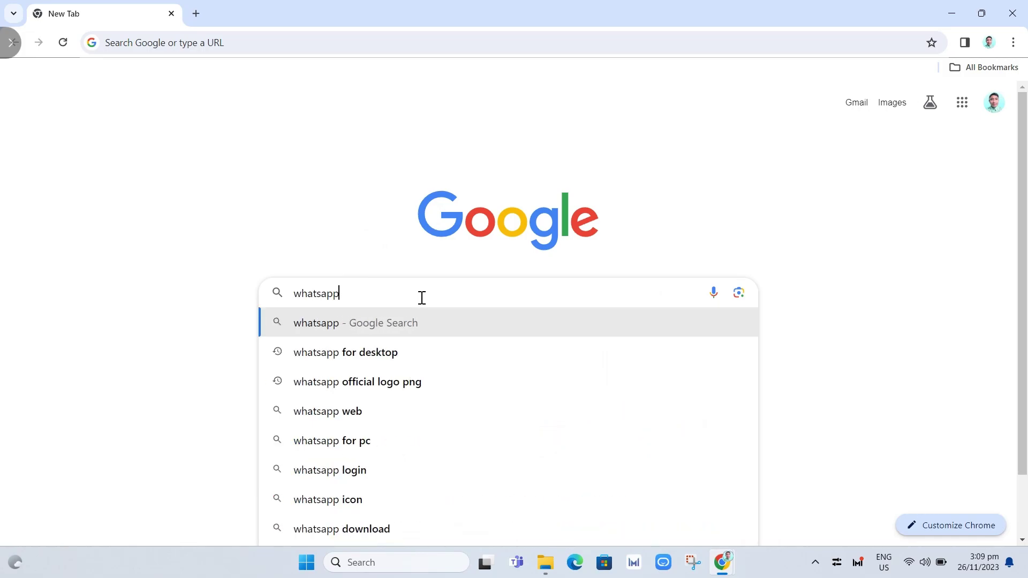
type(" for laptop")
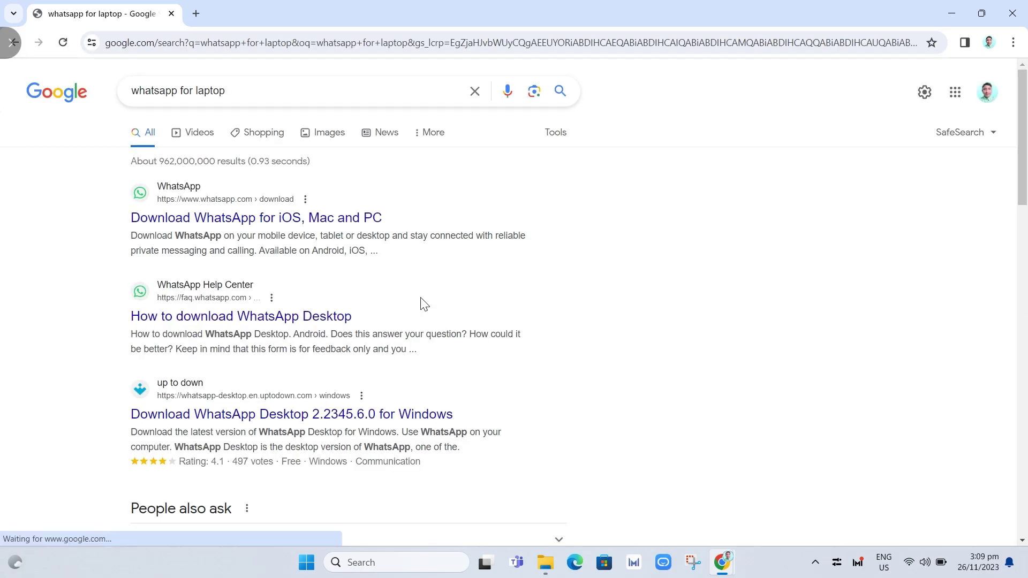
Go to the first result, the official Download WhatsApp page at whatsapp.com/download.
left_click(235, 228)
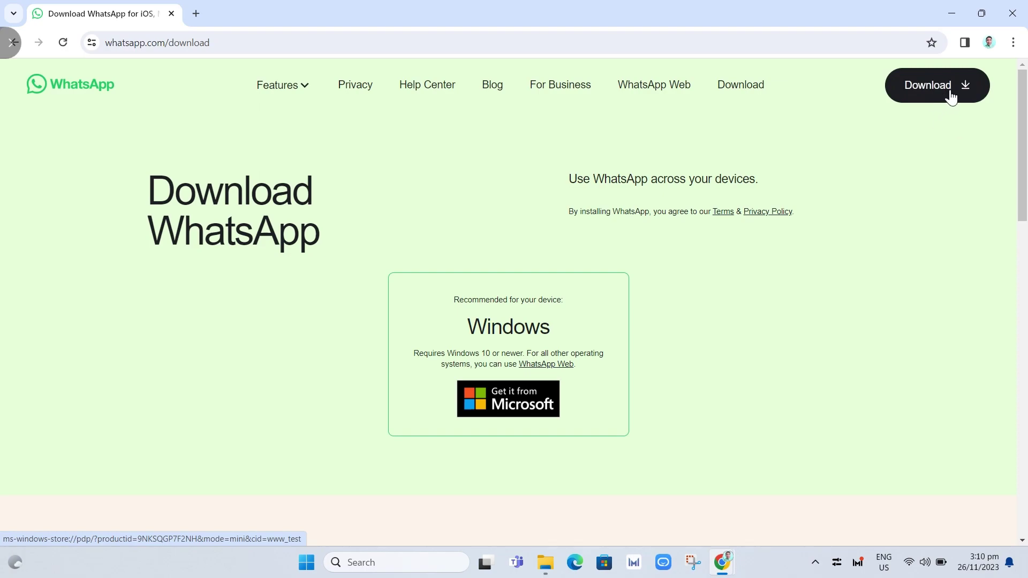
Show the desktop and launch the installed WhatsApp app via Windows Search for 'whatsapp'.
key("super+d")
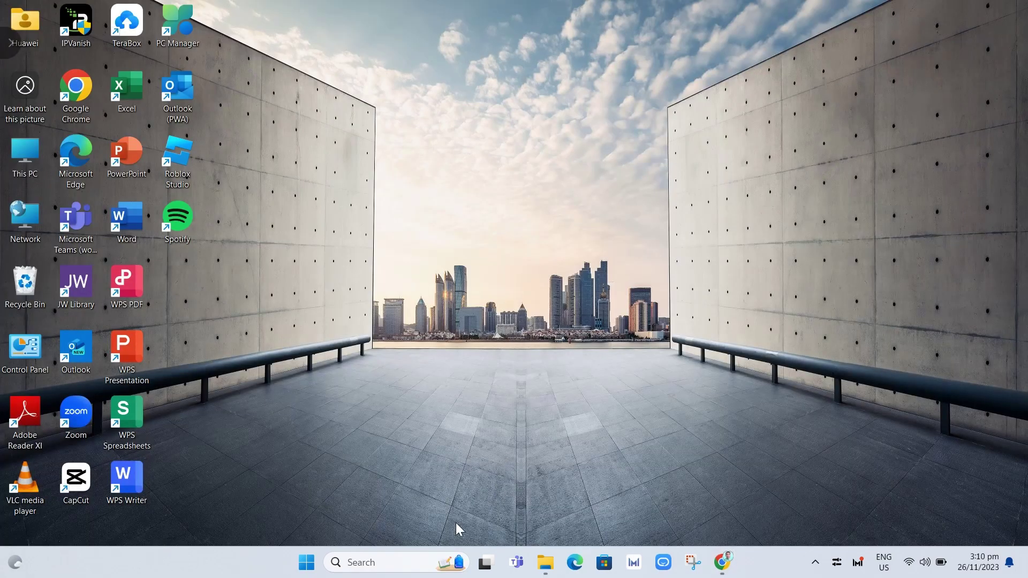
left_click(396, 563)
type("wha")
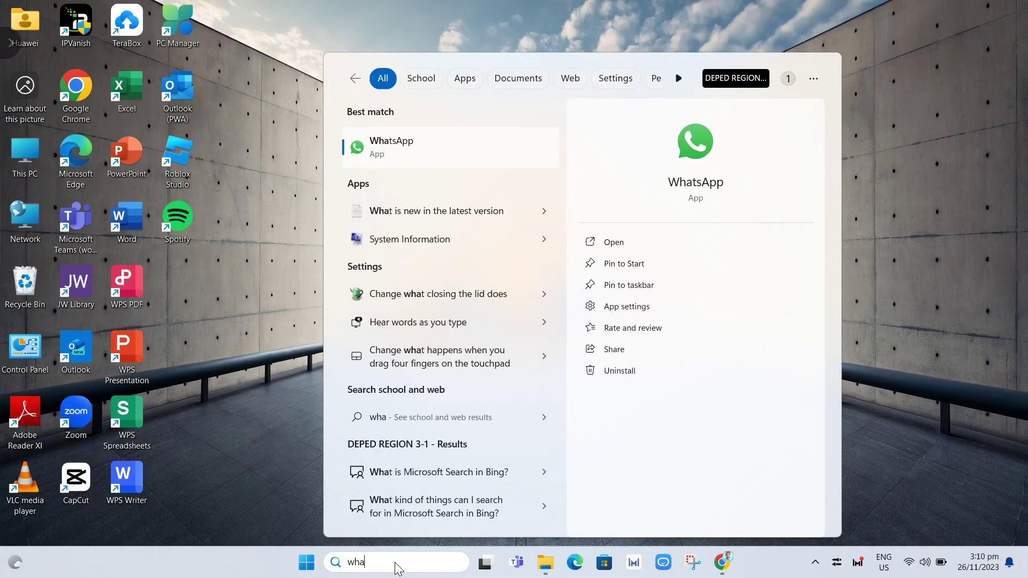
type("tsapp")
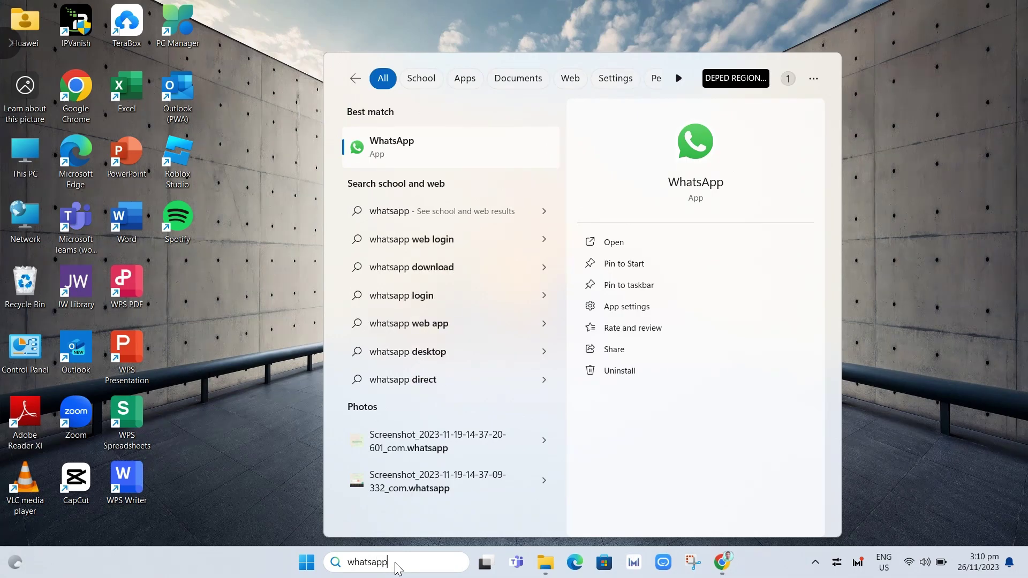
left_click(386, 148)
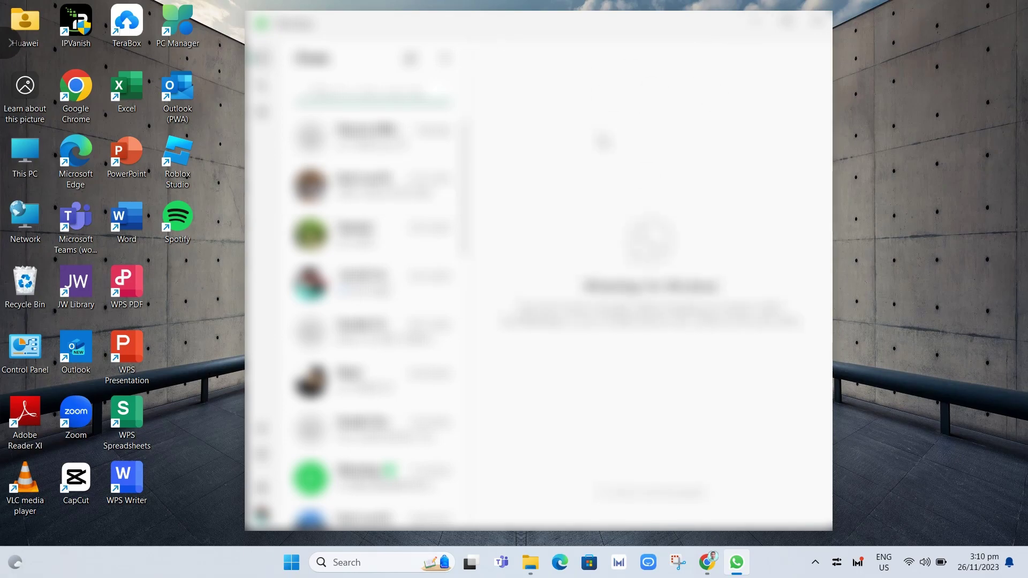
Minimize WhatsApp, restore Chrome and load web.whatsapp.com in the address bar.
left_click(755, 23)
mouse_move(707, 562)
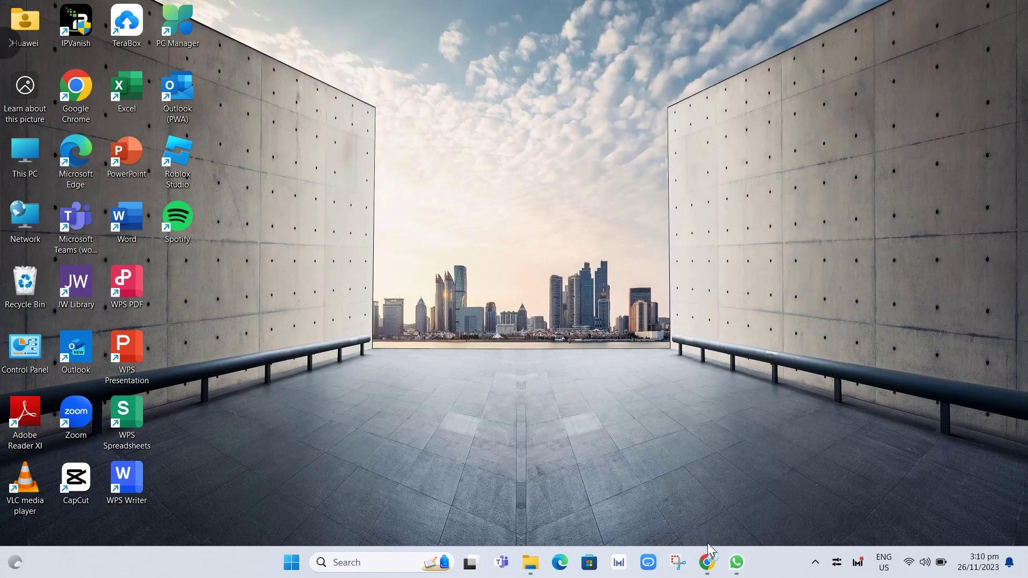
left_click(755, 499)
left_click(236, 44)
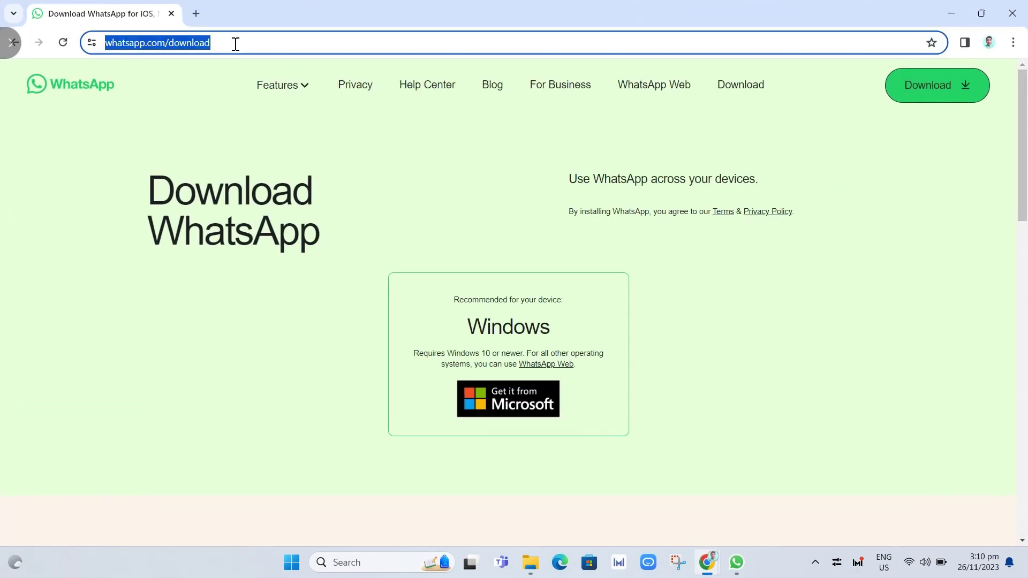
type("web.wh")
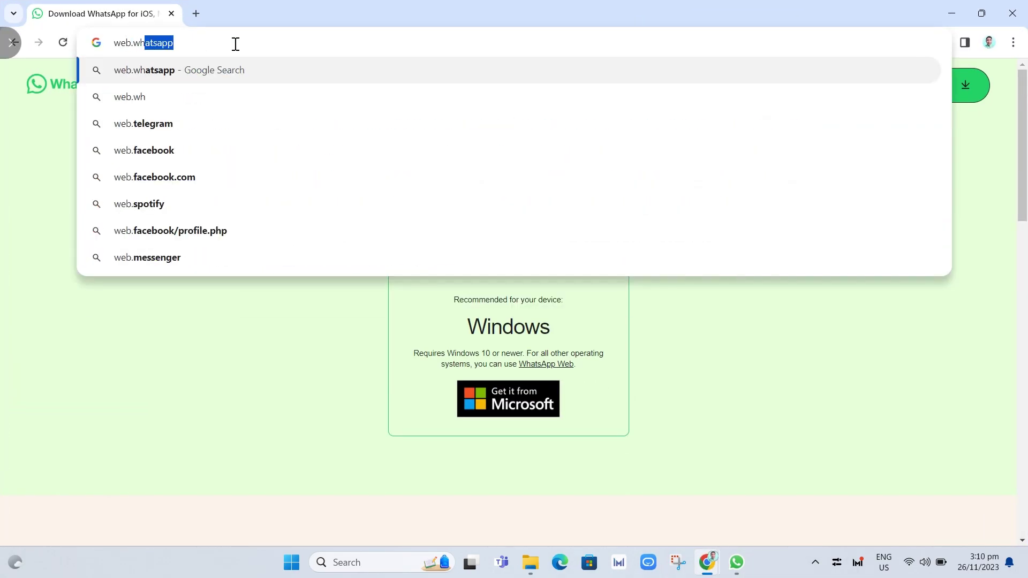
type("atsapp")
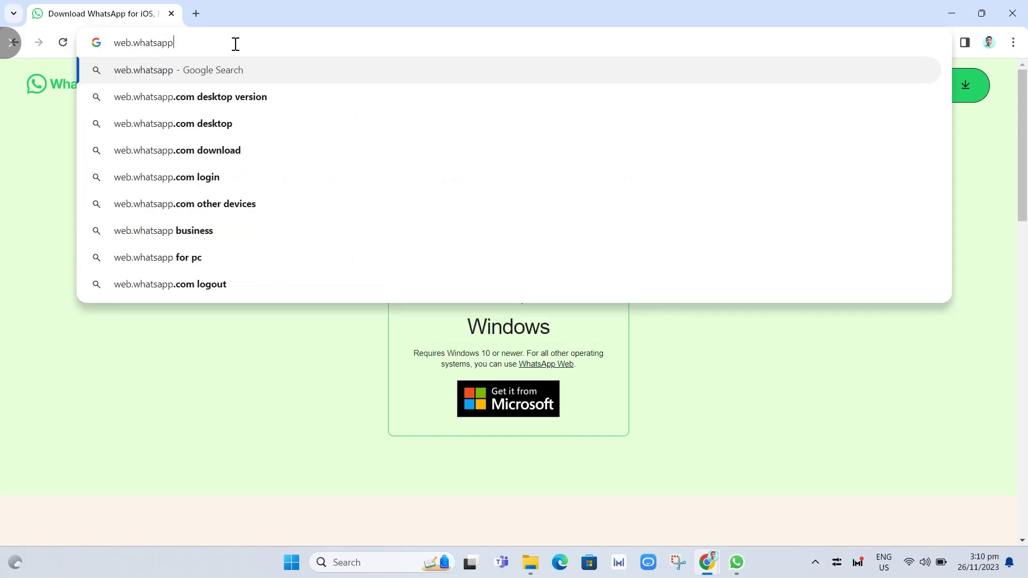
type(".com")
key("Return")
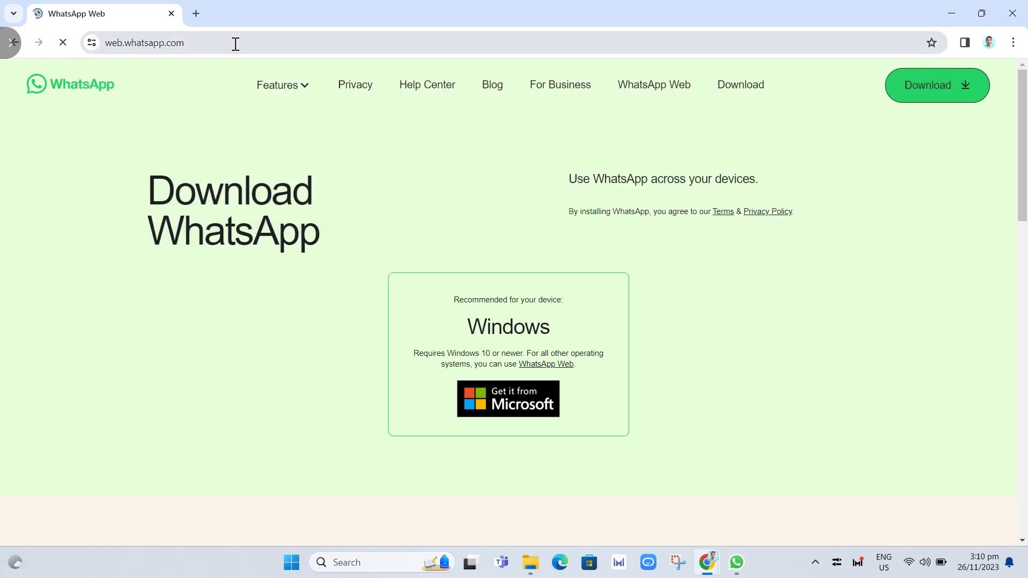